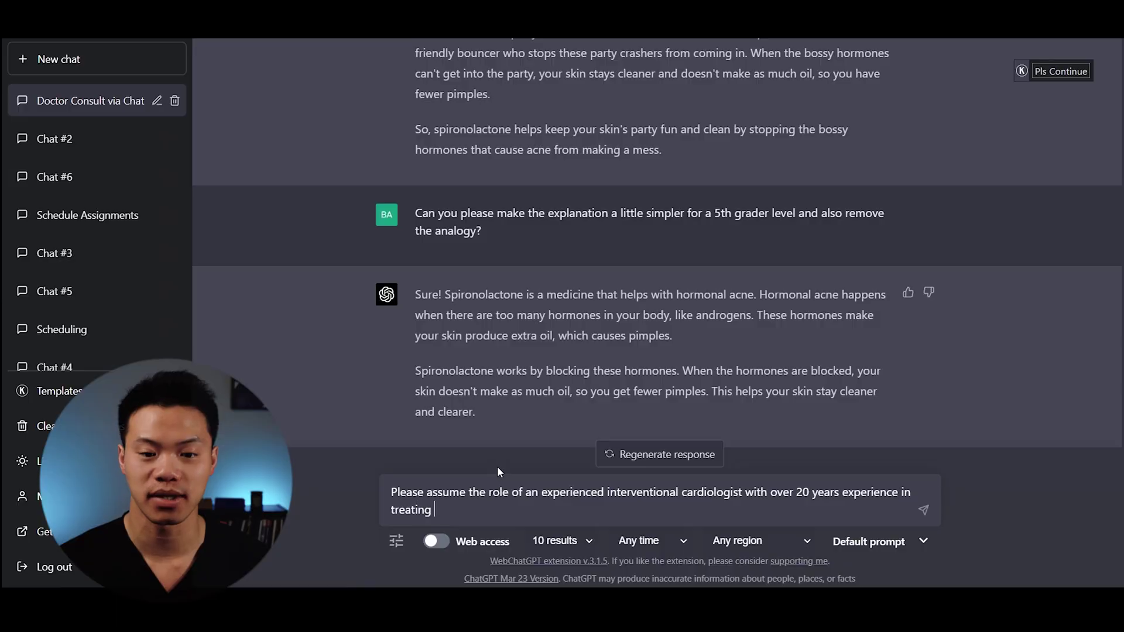
Step: Complete the chest-pain case prompt about a 65-year-old male patient and draft the pulmonary embolism follow-up
{"action": "type", "text": "chest pain, heart attacks, and heart arrhythmias."}
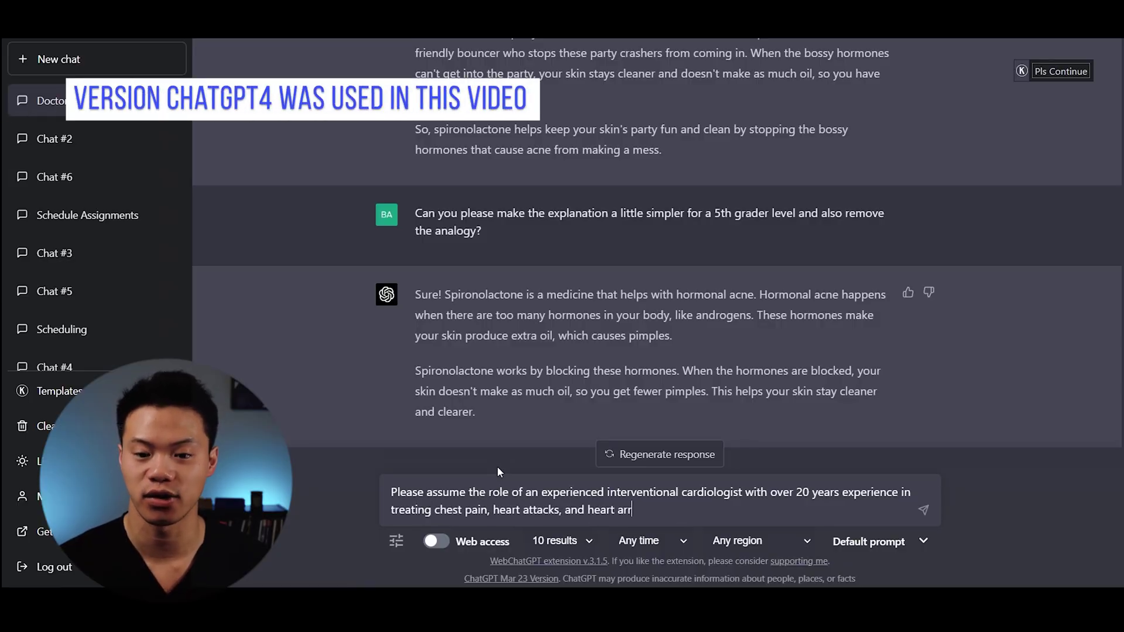
{"action": "key", "text": "shift+Return"}
{"action": "key", "text": "shift+Return"}
{"action": "type", "text": "I am the"}
{"action": "key", "text": "BackSpace"}
{"action": "key", "text": "BackSpace"}
{"action": "key", "text": "BackSpace"}
{"action": "key", "text": "BackSpace"}
{"action": "type", "text": "and would like to discuss th"}
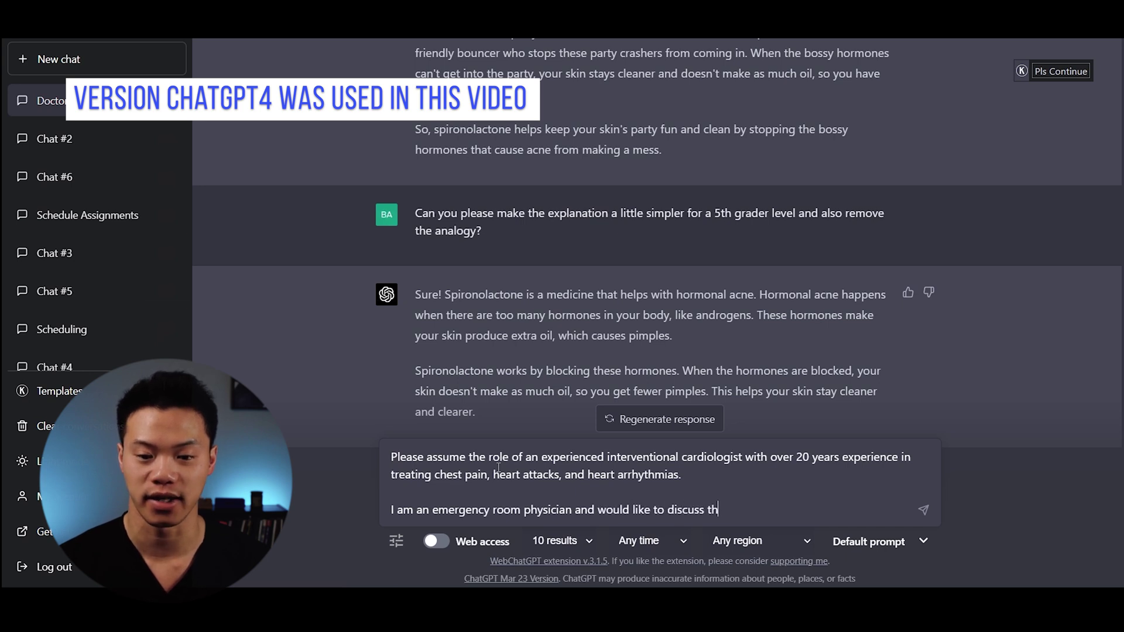
{"action": "type", "text": "e case of a 65 year old male patient with a history of strokes that is presenting with severe chest p"}
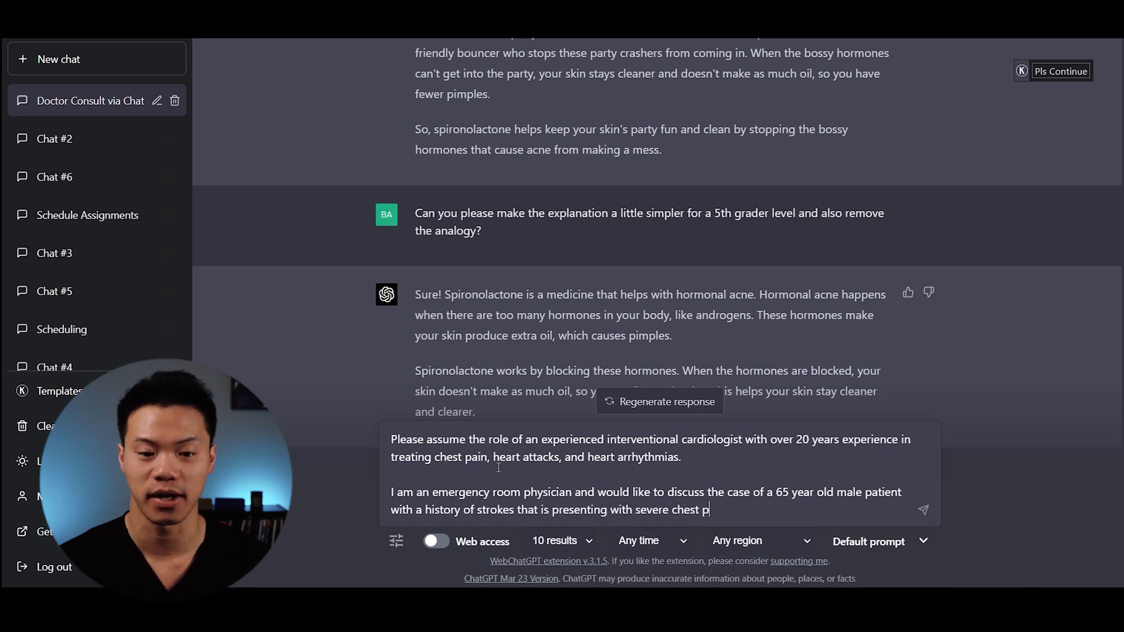
{"action": "type", "text": "o the fingers"}
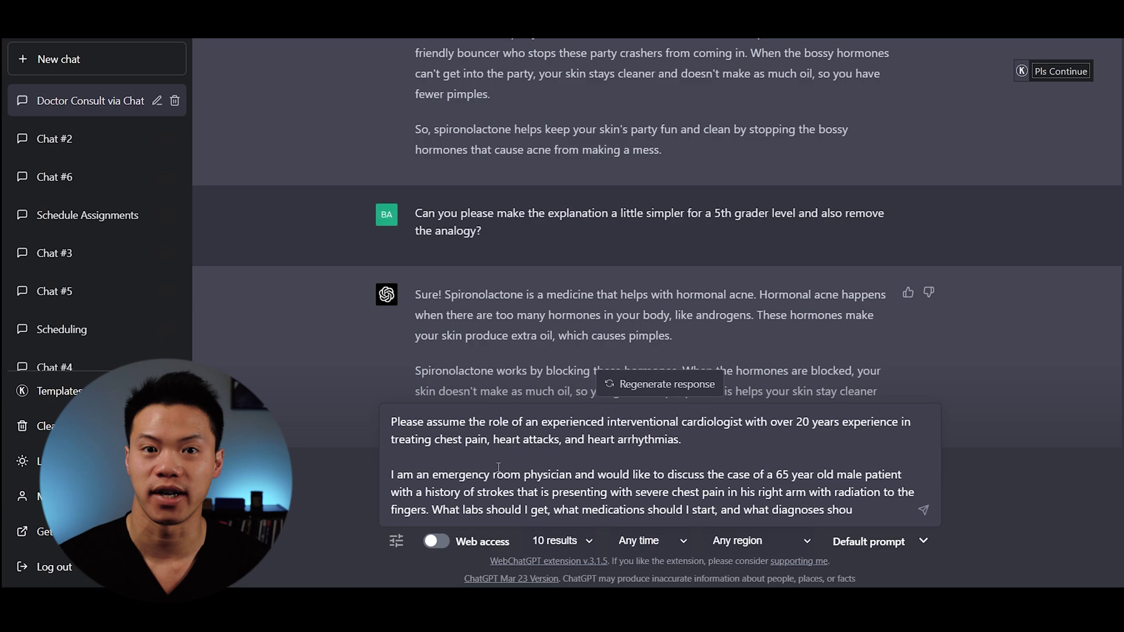
{"action": "type", "text": "ering?"}
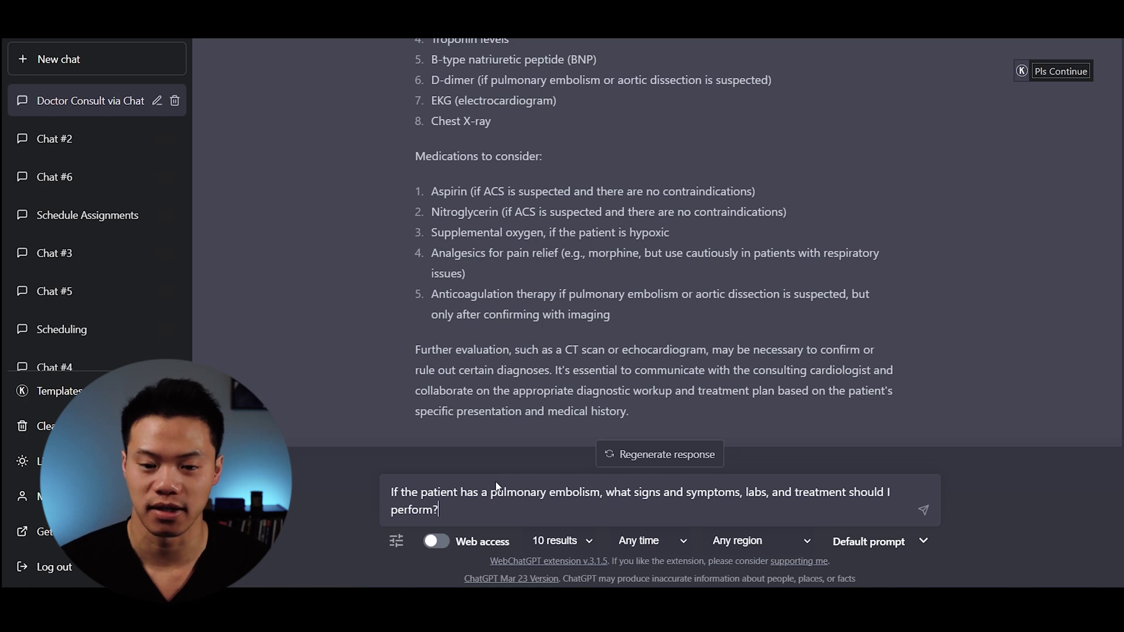
Step: Send the pulmonary embolism follow-up question
{"action": "key", "text": "Return"}
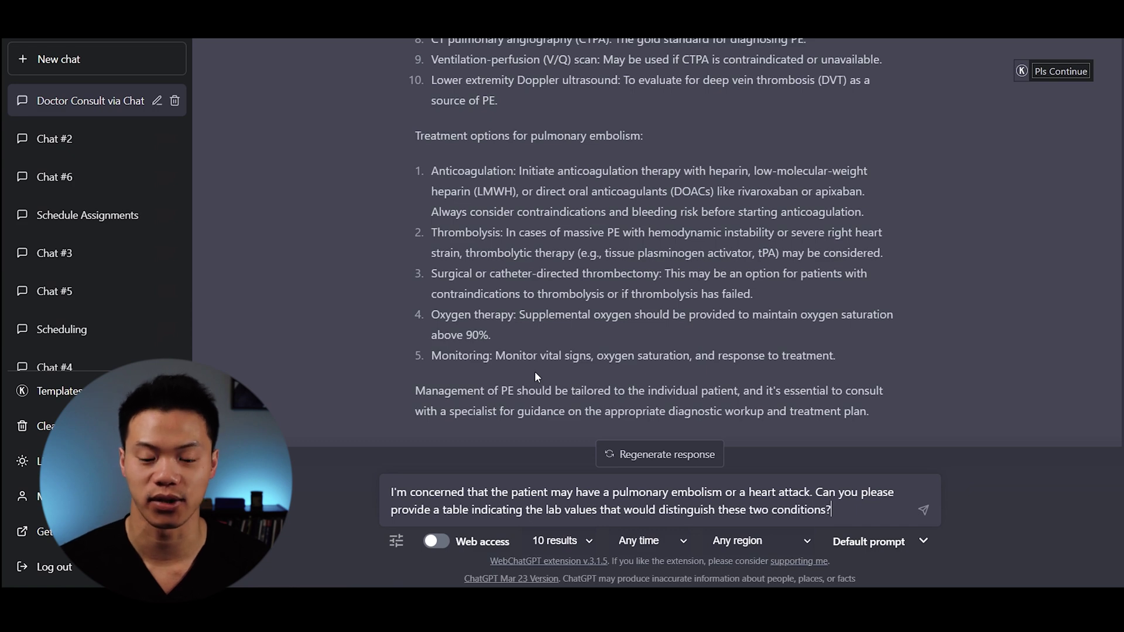
Step: Send the request for a table of labs distinguishing pulmonary embolism from heart attack
{"action": "key", "text": "Return"}
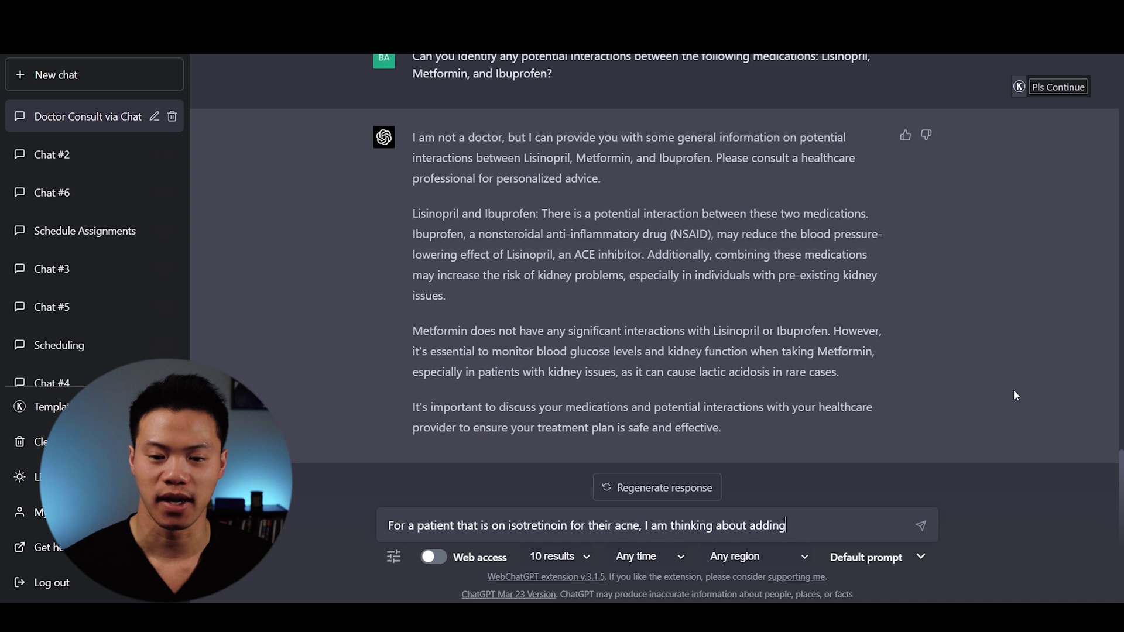
Step: Finish and send the question about adding doxycycline for a patient on isotretinoin
{"action": "type", "text": "ell. Can you tell me about any potential medication interactions that I should be awa"}
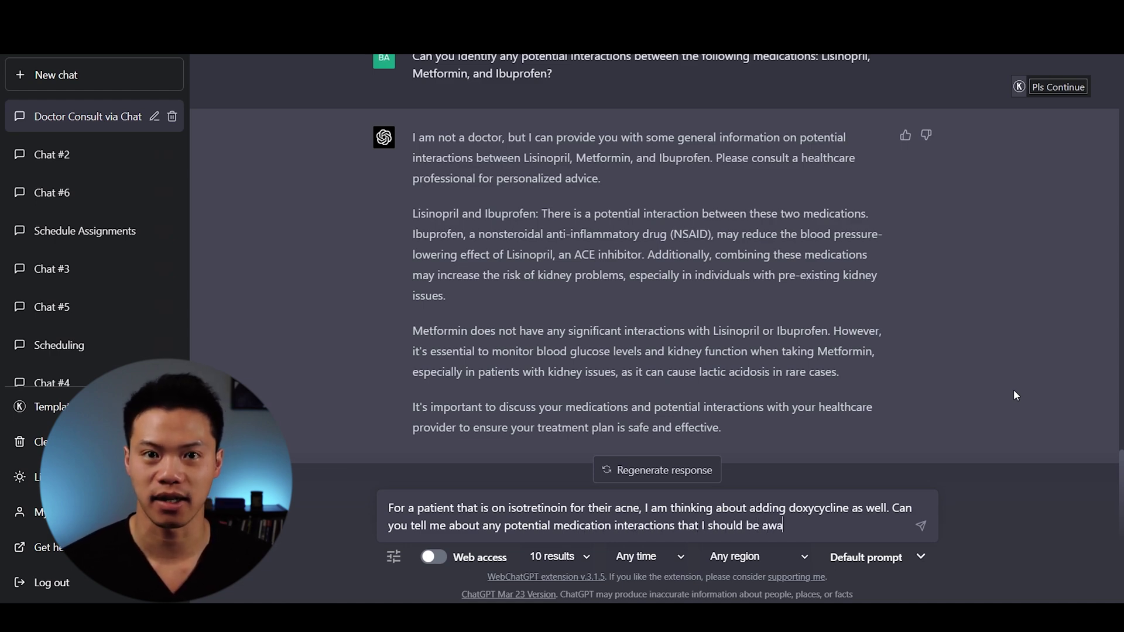
{"action": "type", "text": "?"}
{"action": "key", "text": "Return"}
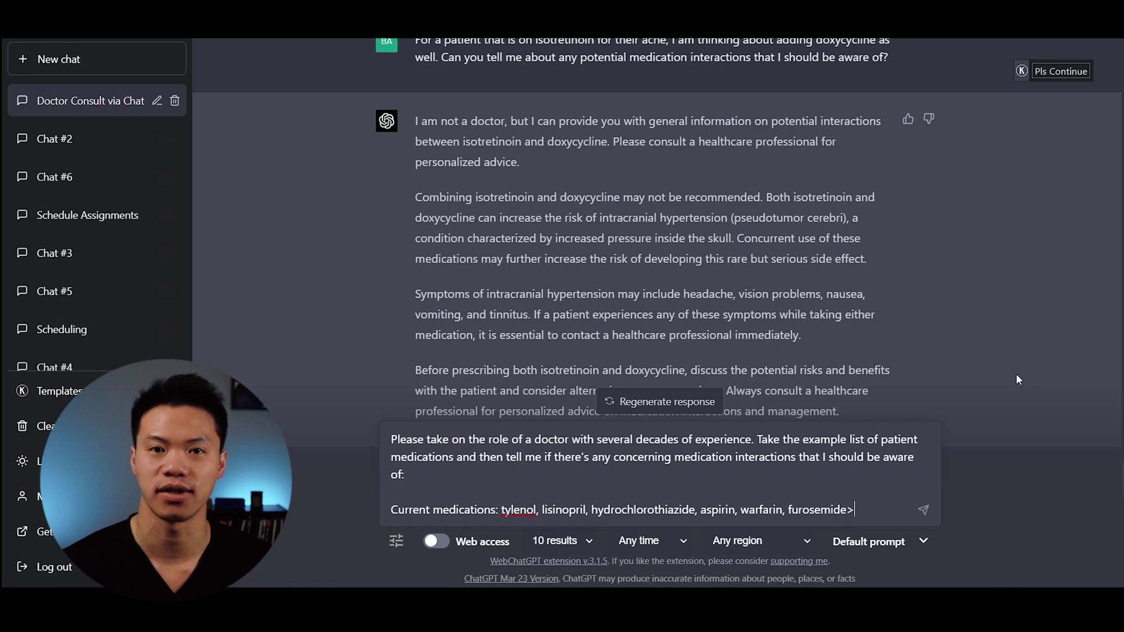
Step: End the medication list with a period, add 'I am thinking about adding: spironolactone', and send it
{"action": "key", "text": "BackSpace"}
{"action": "type", "text": "."}
{"action": "key", "text": "shift+Return"}
{"action": "key", "text": "shift+Return"}
{"action": "type", "text": "I am thinking about a"}
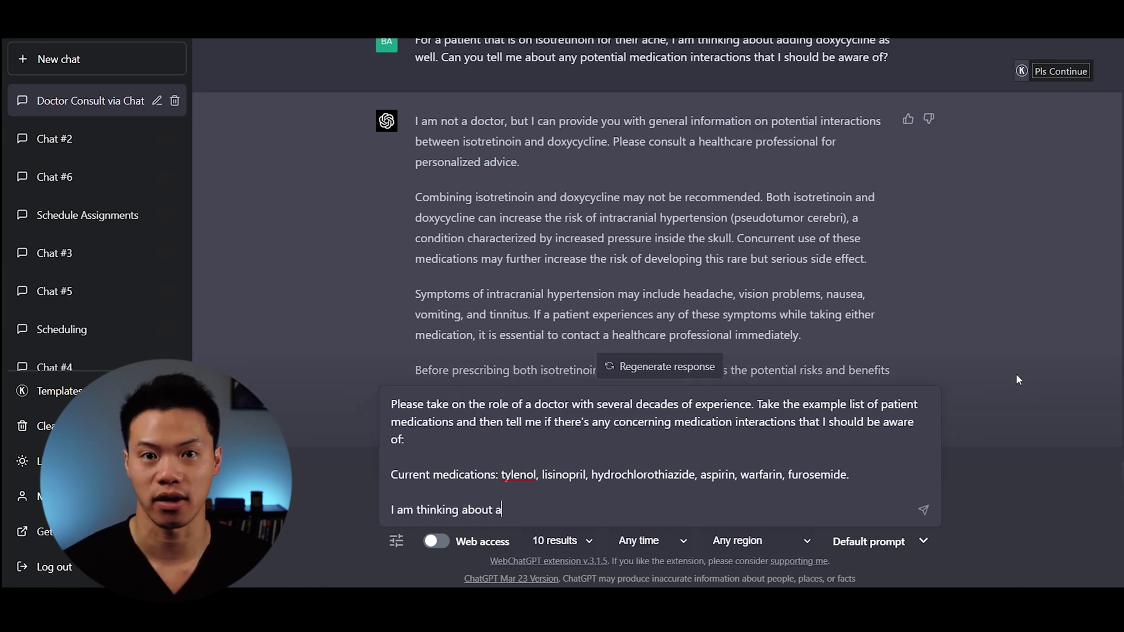
{"action": "type", "text": "dding: spironolactone"}
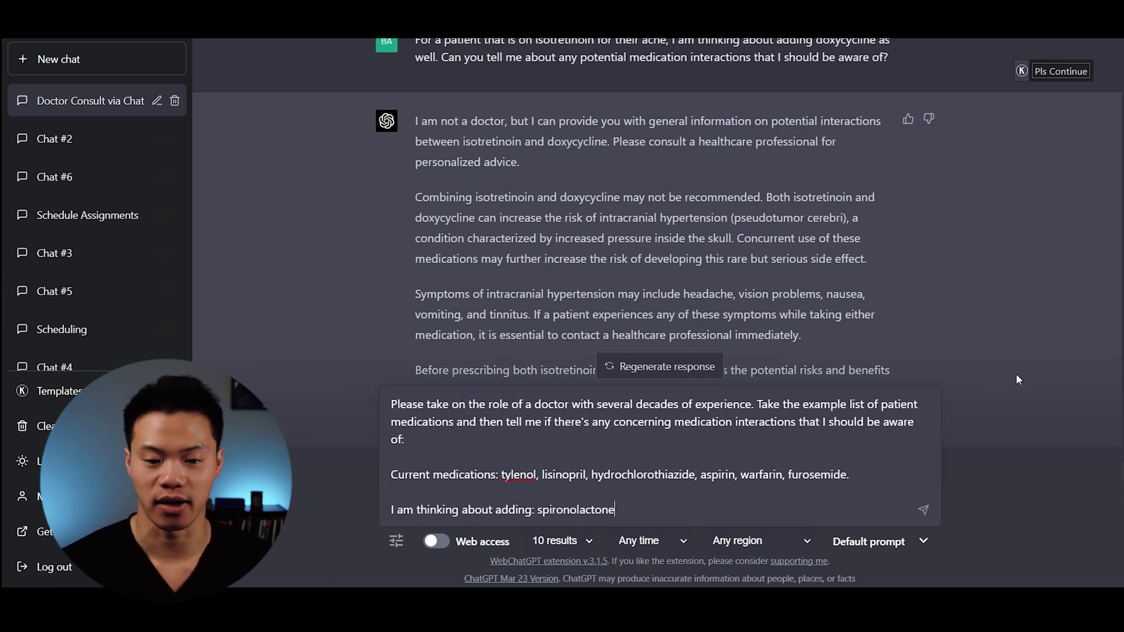
{"action": "key", "text": "Return"}
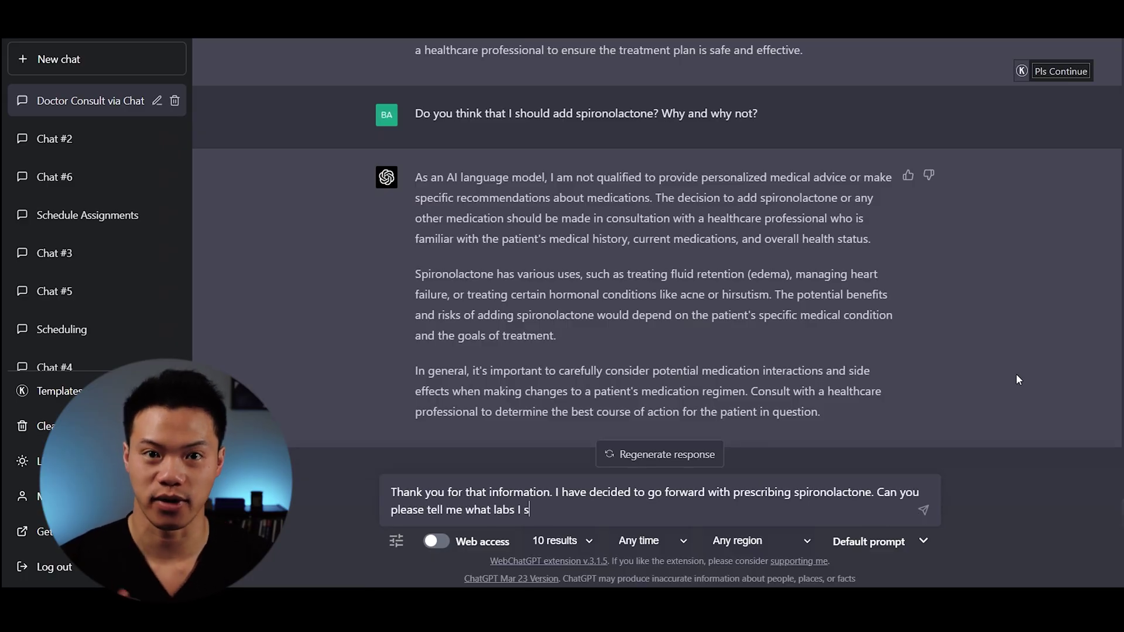
Step: Send the question about labs after starting spironolactone, then begin 'Regarding the patient above'
{"action": "type", "text": "uently?"}
{"action": "key", "text": "Return"}
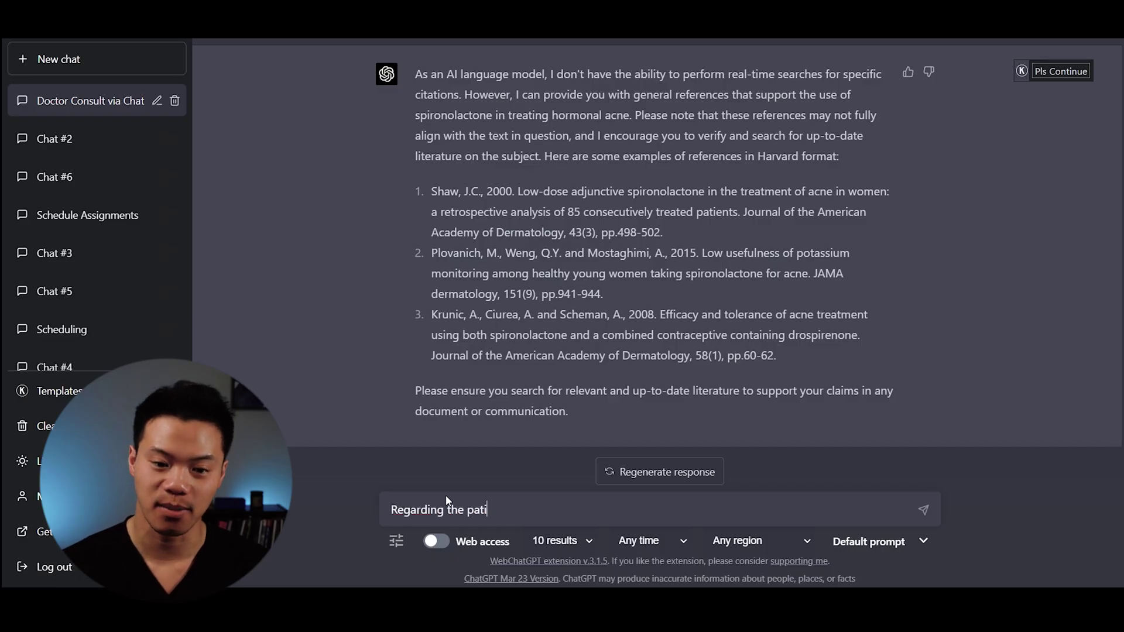
{"action": "type", "text": "ent aobve"}
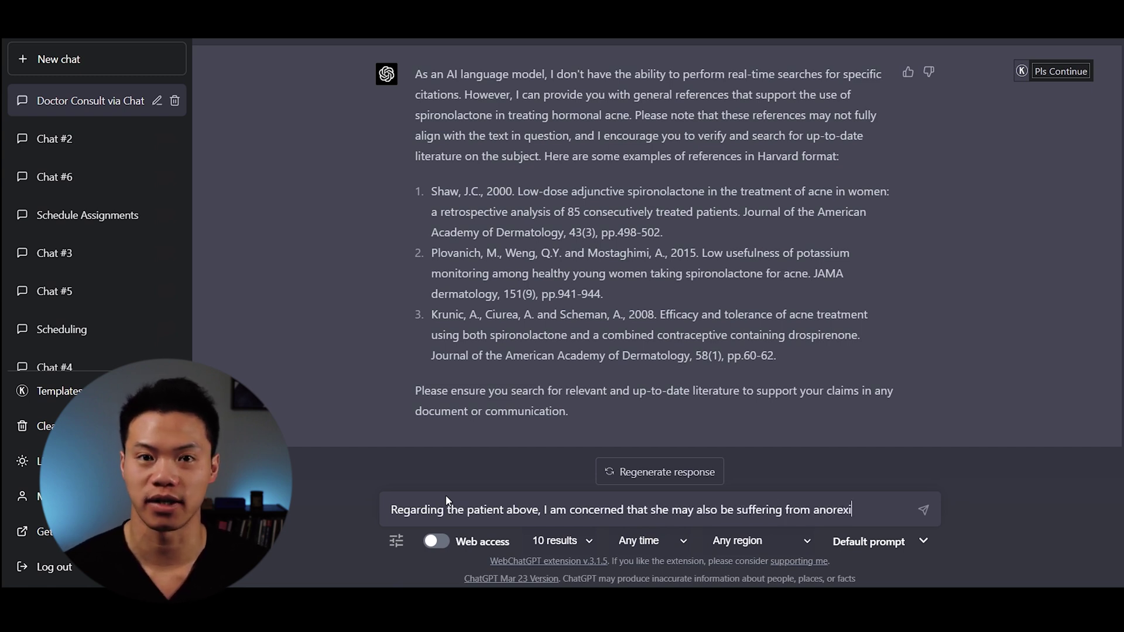
Step: Ask how to approach the patient about suspected anorexia nervosa
{"action": "type", "text": "How c"}
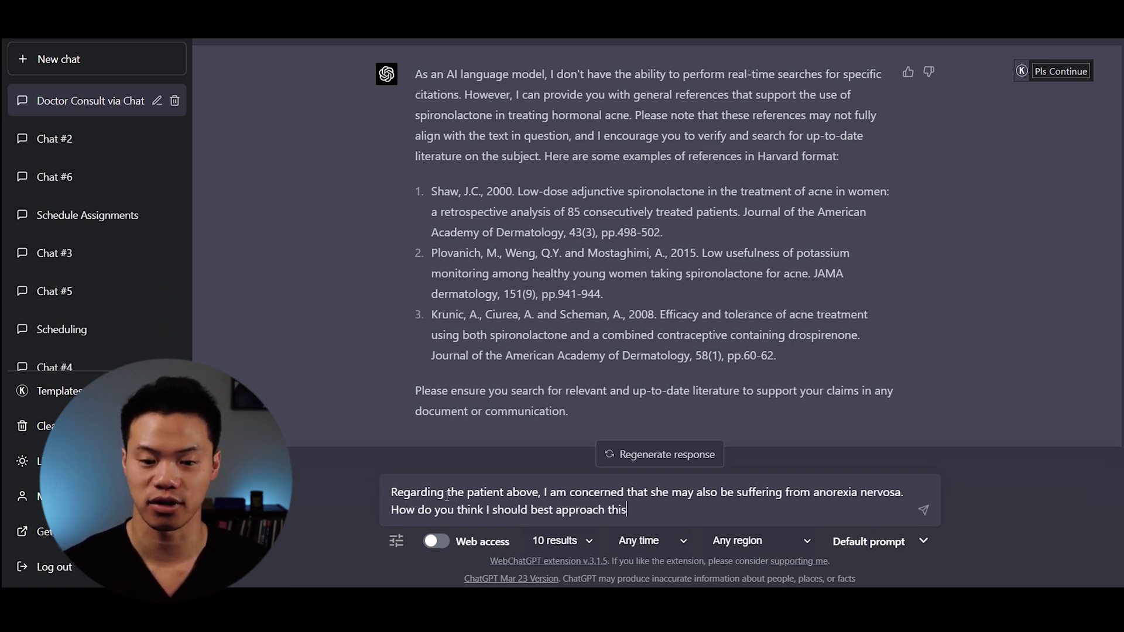
{"action": "type", "text": "?"}
{"action": "key", "text": "Return"}
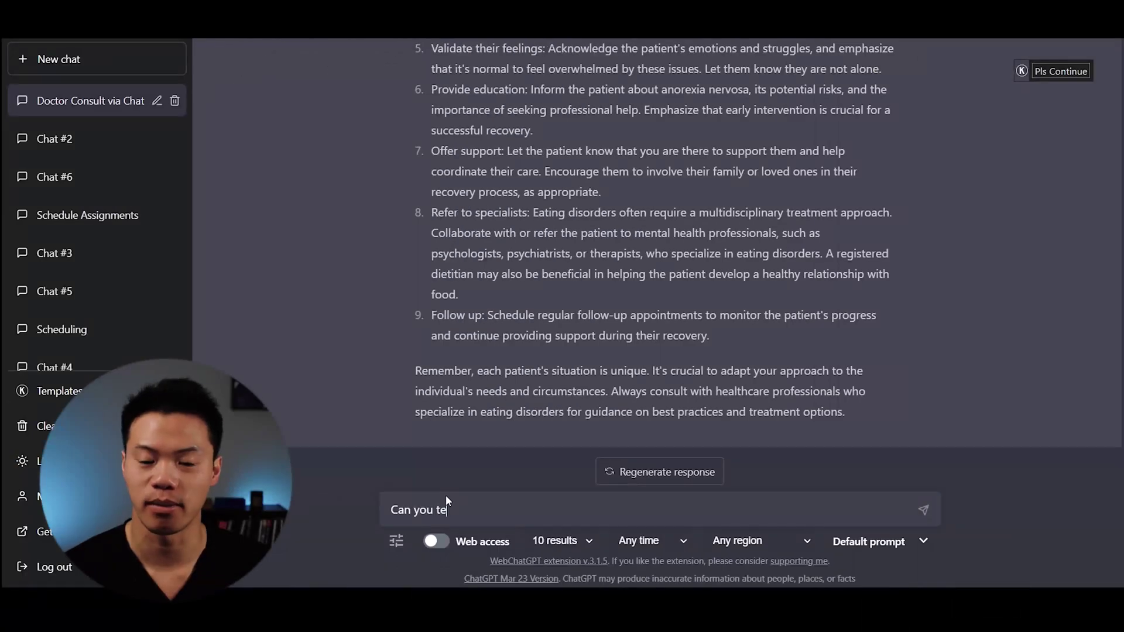
Step: Ask about the emotions and feelings someone with anorexia nervosa may experience
{"action": "type", "text": "ttle bit about the emotions a"}
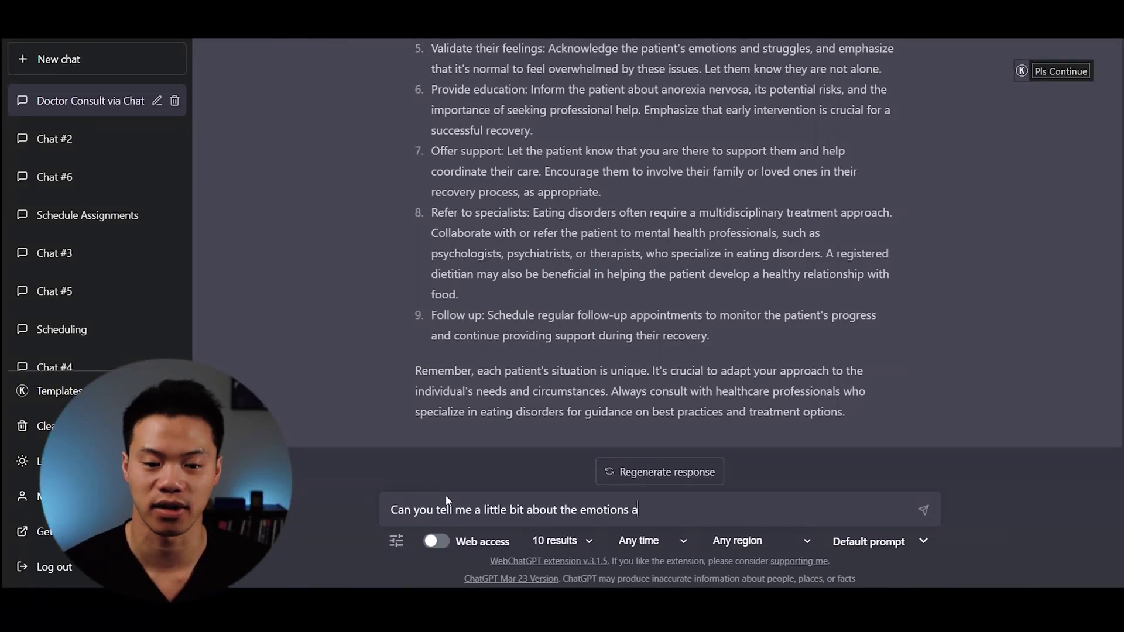
{"action": "type", "text": "nd feelings that someone with anorexia nervo"}
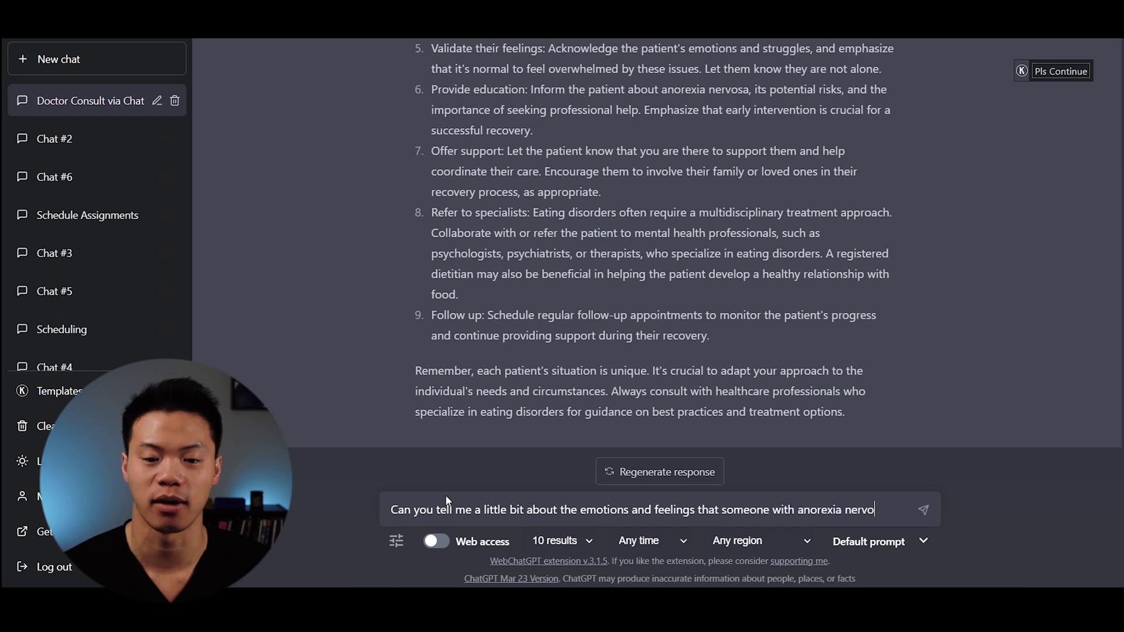
{"action": "type", "text": "sa may have"}
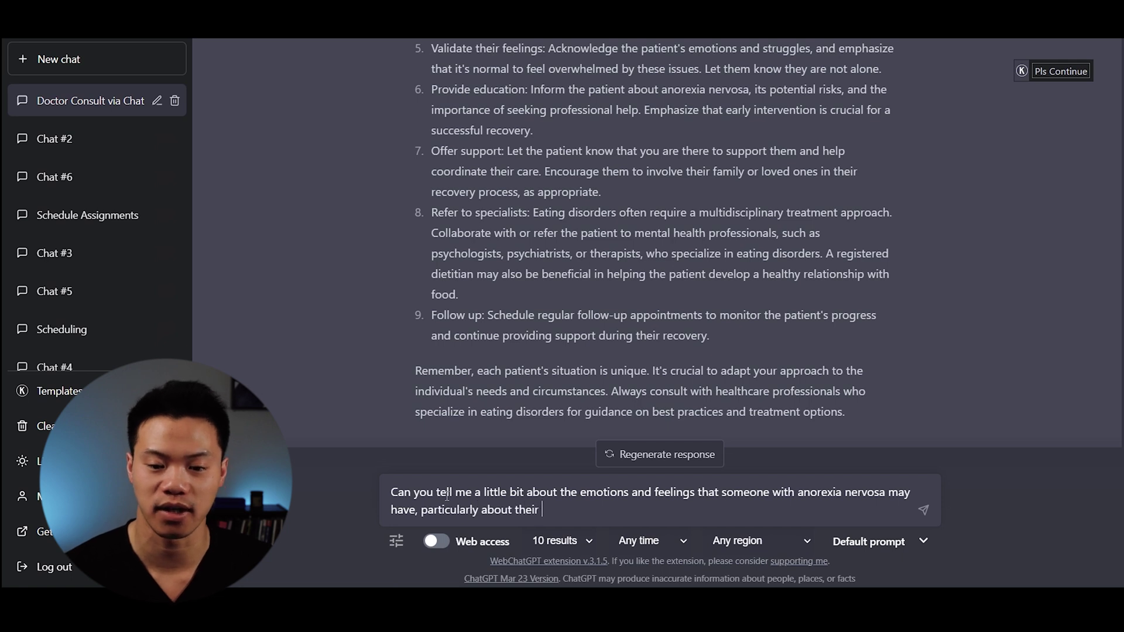
{"action": "key", "text": "Return"}
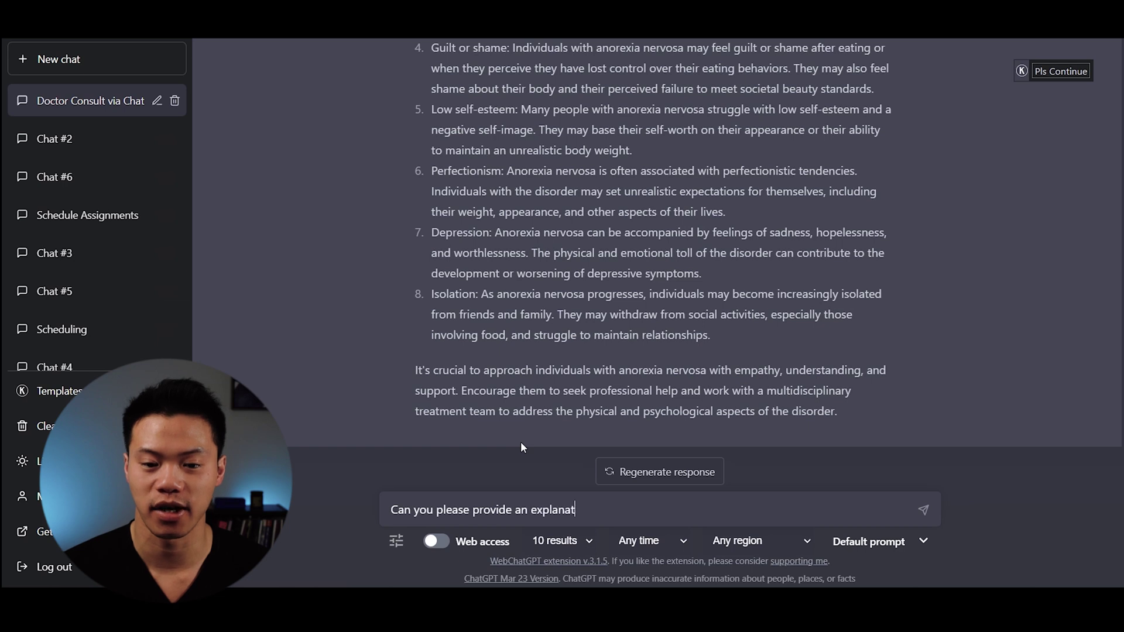
Step: Request a 5th-grade explanation, with an analogy, of how spironolactone treats hormonal acne
{"action": "type", "text": "ion for how spironolactone can"}
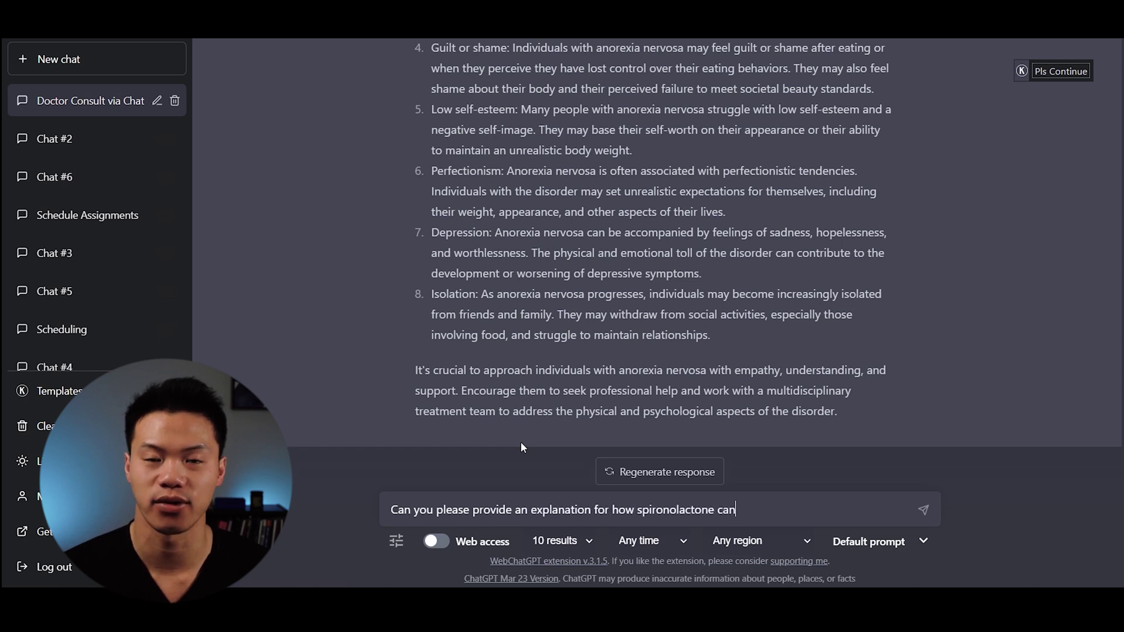
{"action": "type", "text": " be used to treat hormonal acne, explain at the level of a "}
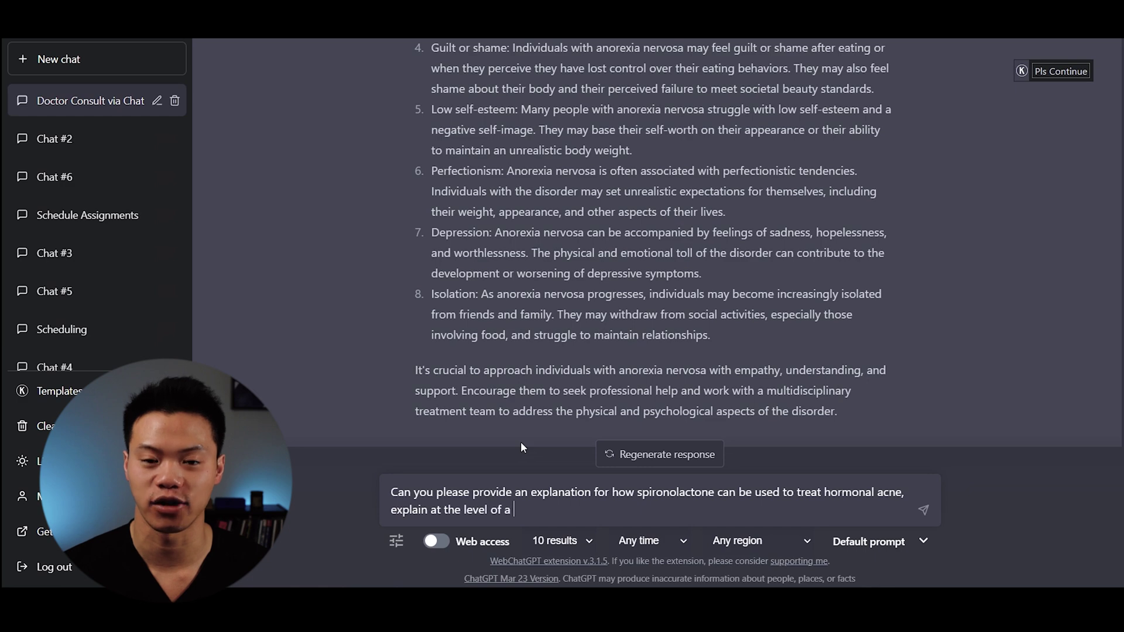
{"action": "type", "text": "5th grader and provid"}
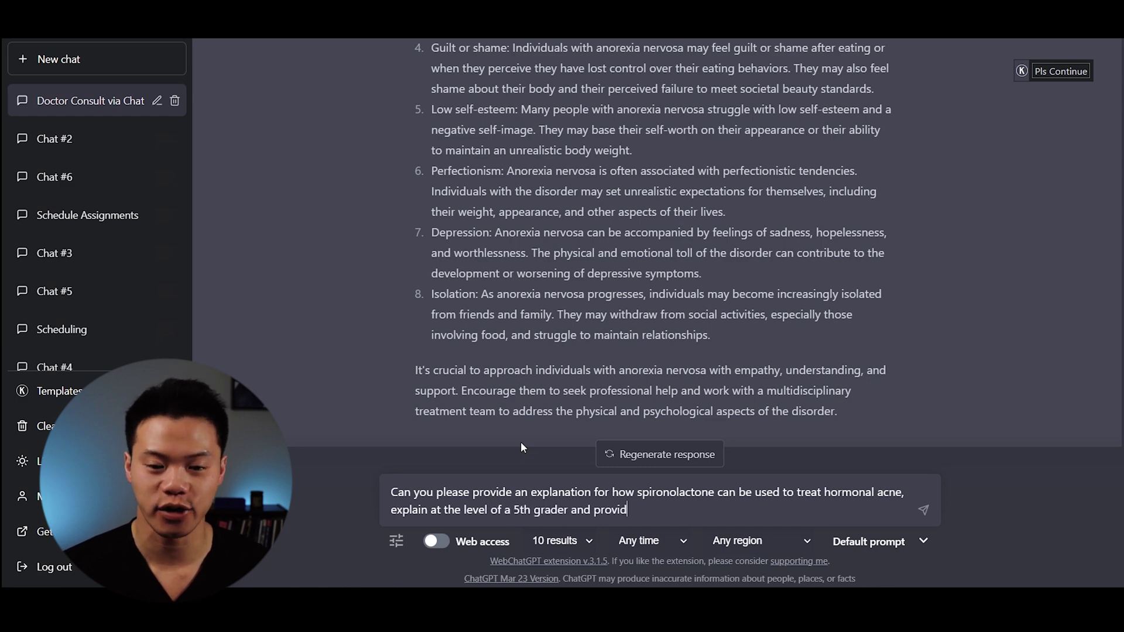
{"action": "type", "text": "e an analogy please."}
{"action": "key", "text": "Return"}
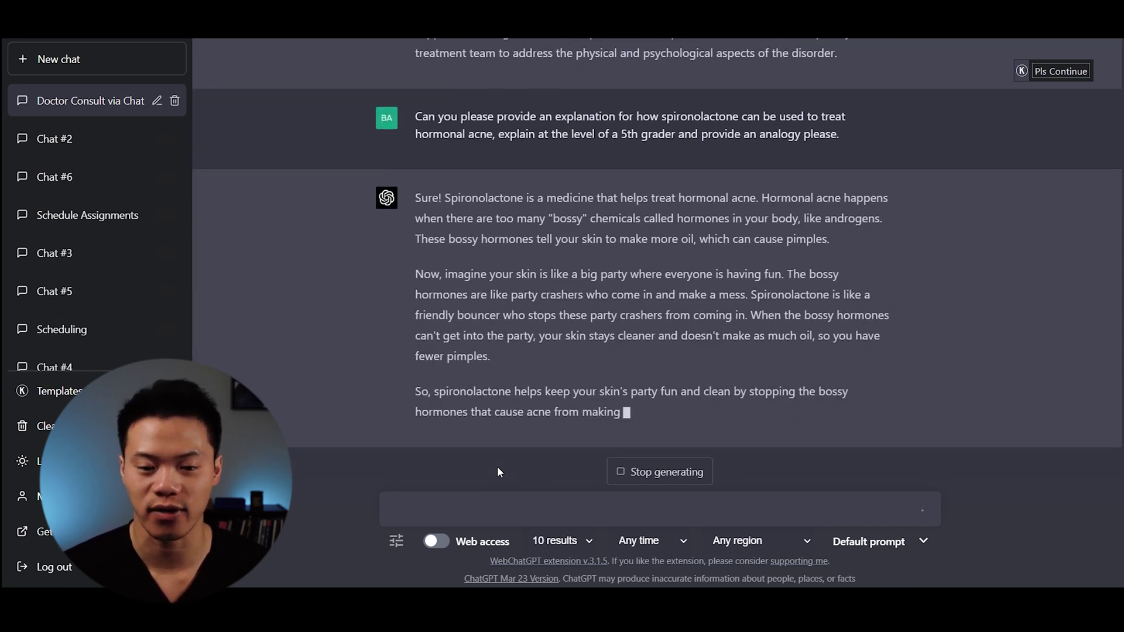
Step: Ask for the explanation simplified to a 5th-grader level with the analogy removed
{"action": "type", "text": "Can you"}
{"action": "key", "text": "BackSpace"}
{"action": "key", "text": "BackSpace"}
{"action": "key", "text": "BackSpace"}
{"action": "key", "text": "BackSpace"}
{"action": "type", "text": "n y"}
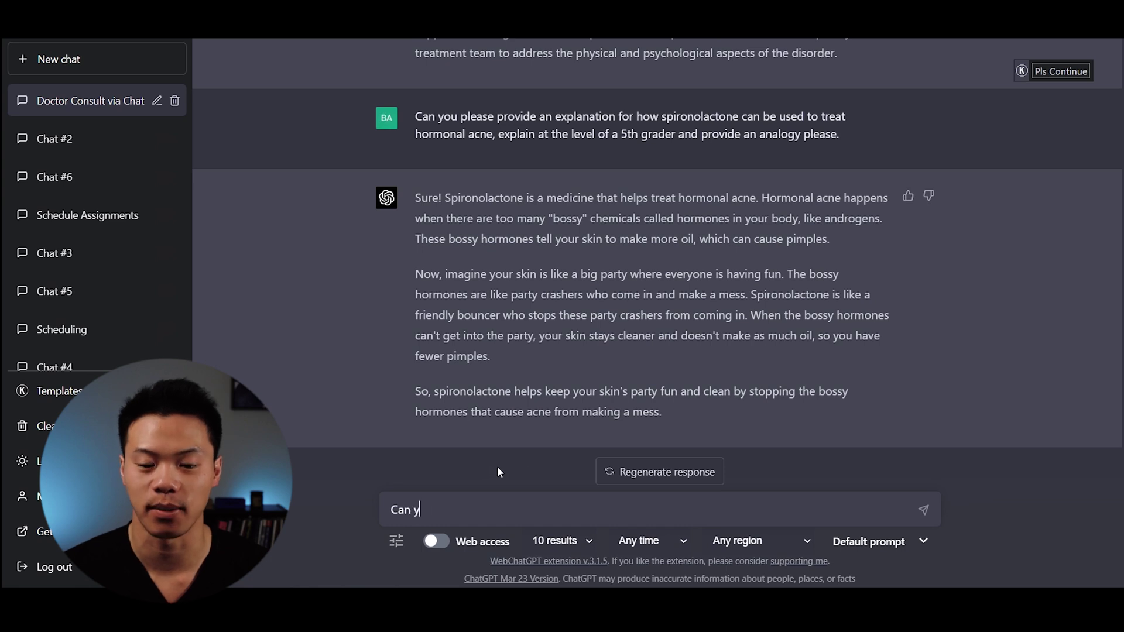
{"action": "type", "text": "ou please make the expala"}
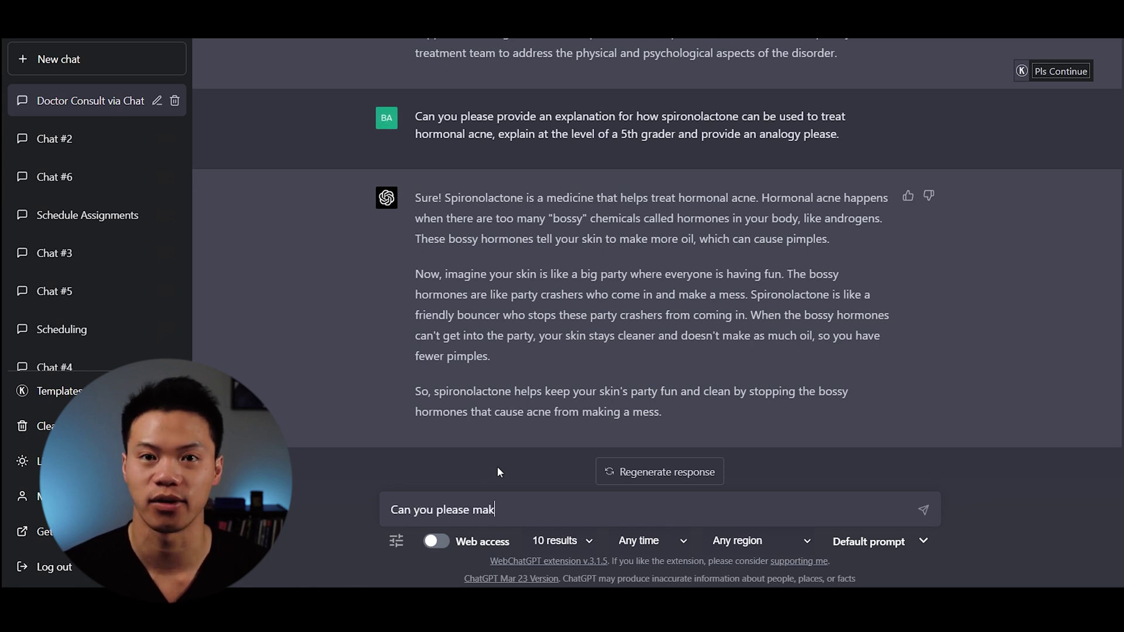
{"action": "key", "text": "BackSpace"}
{"action": "key", "text": "BackSpace"}
{"action": "key", "text": "BackSpace"}
{"action": "type", "text": "lanation a little simpler"}
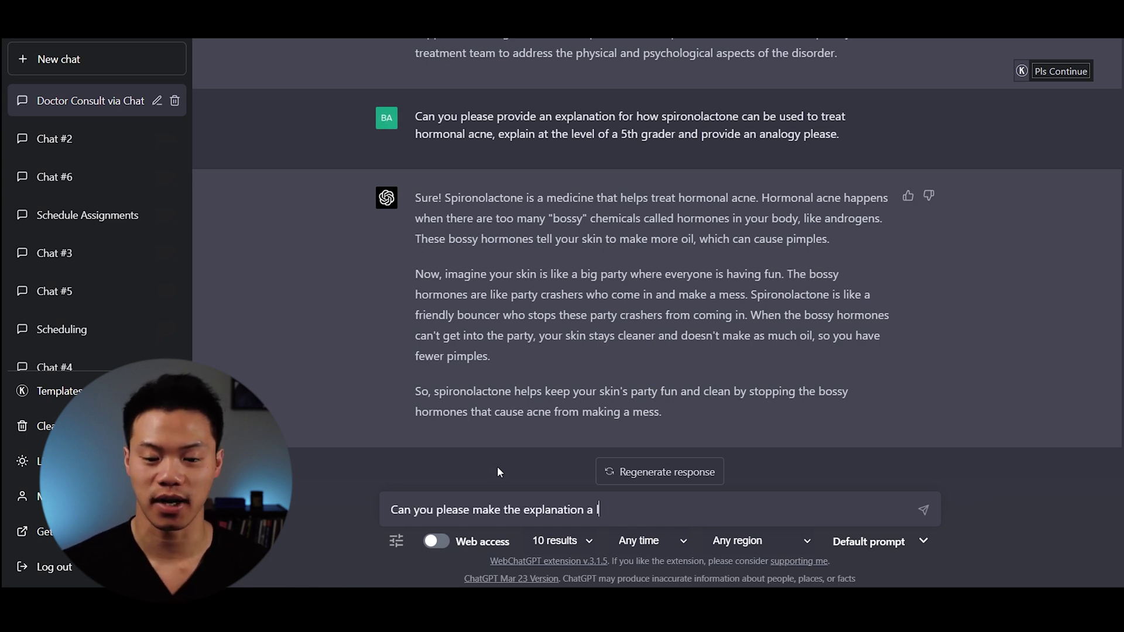
{"action": "type", "text": " for a 5th g"}
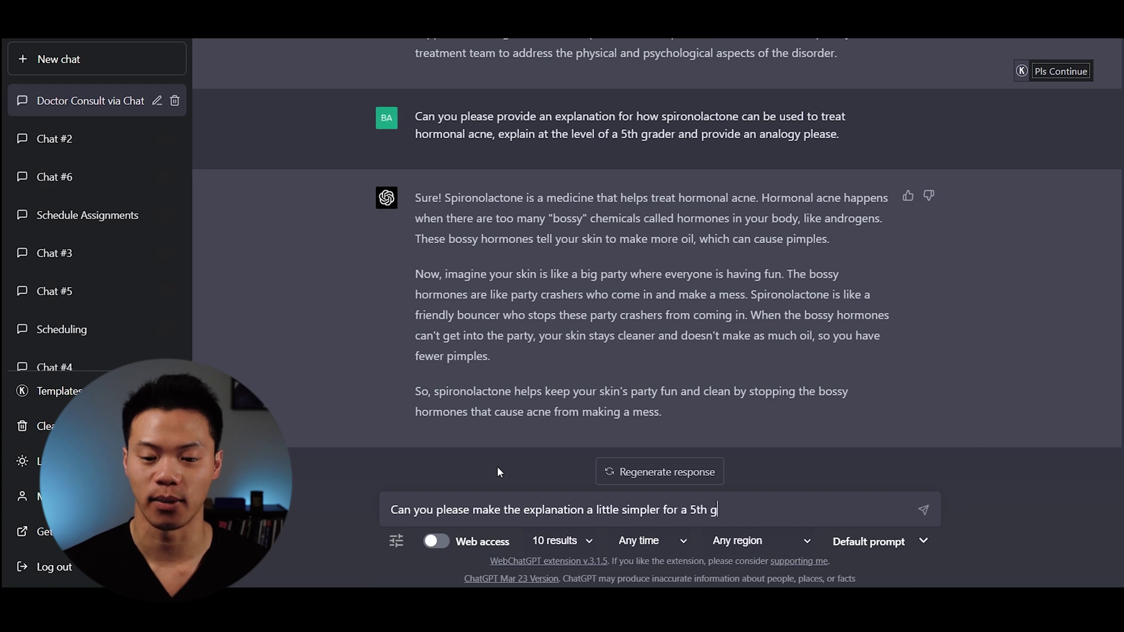
{"action": "type", "text": "rader level and also remove the ana"}
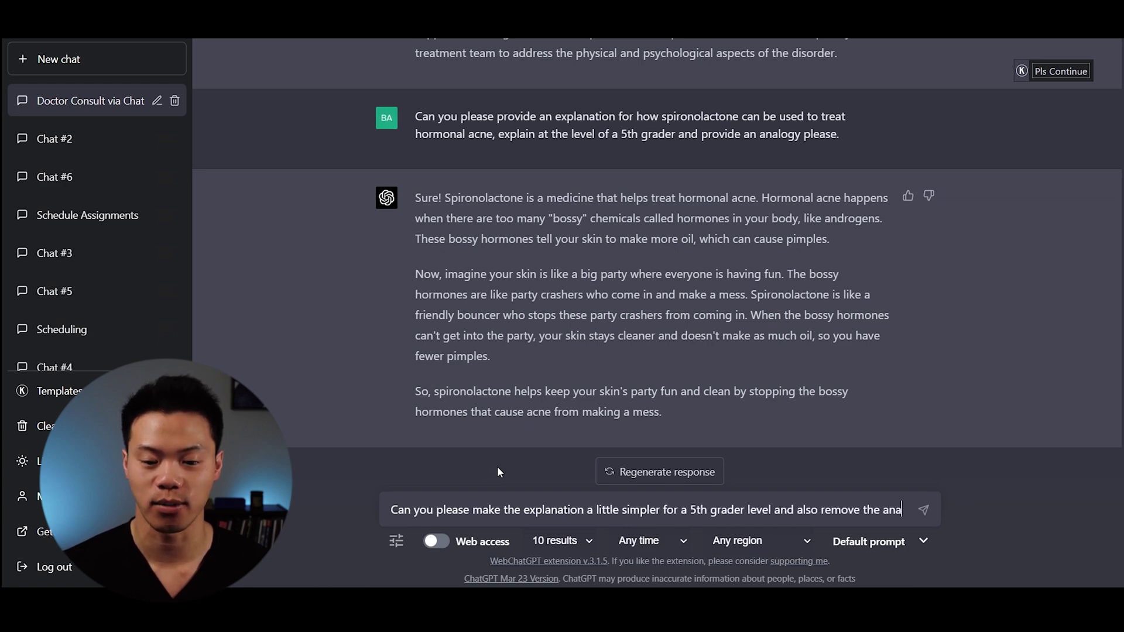
{"action": "type", "text": "logy?"}
{"action": "key", "text": "Return"}
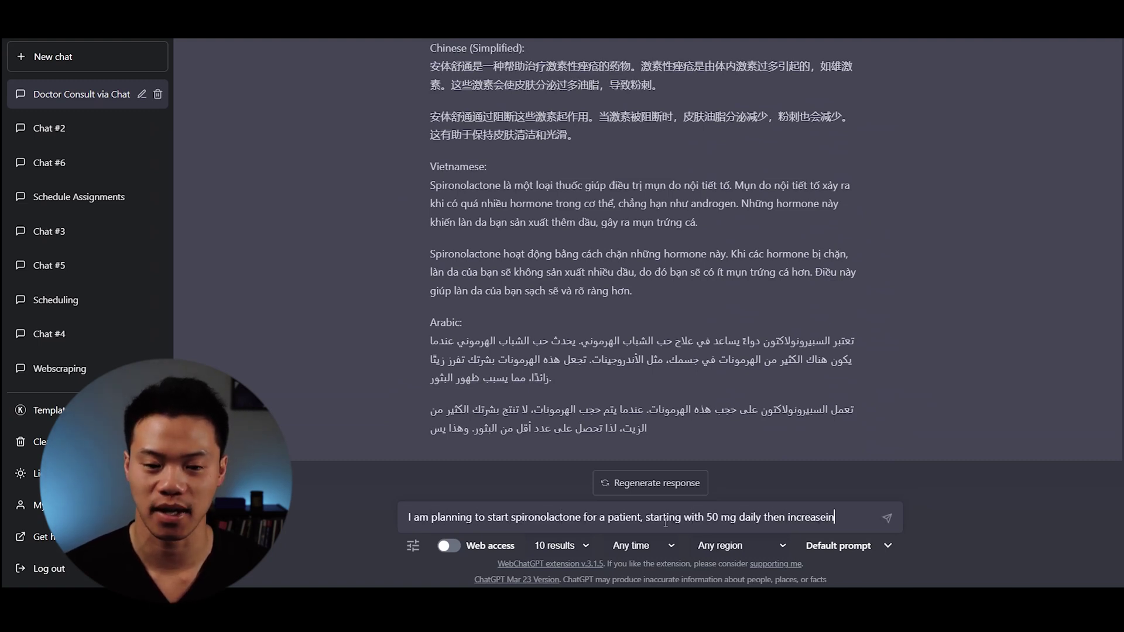
Step: Finish and send the spironolactone 50-to-100 mg after-visit summary request, asking for succinct 5th-grade wording
{"action": "type", "text": "mg once a"}
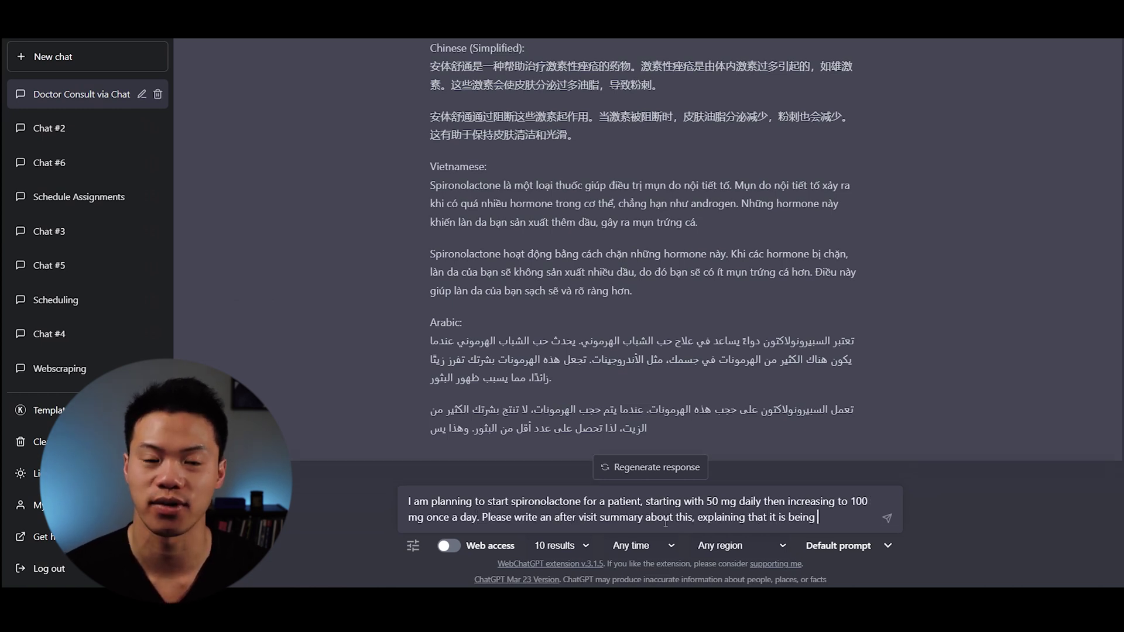
{"action": "type", "text": "her acne and tell her of potential side effects to notify us"}
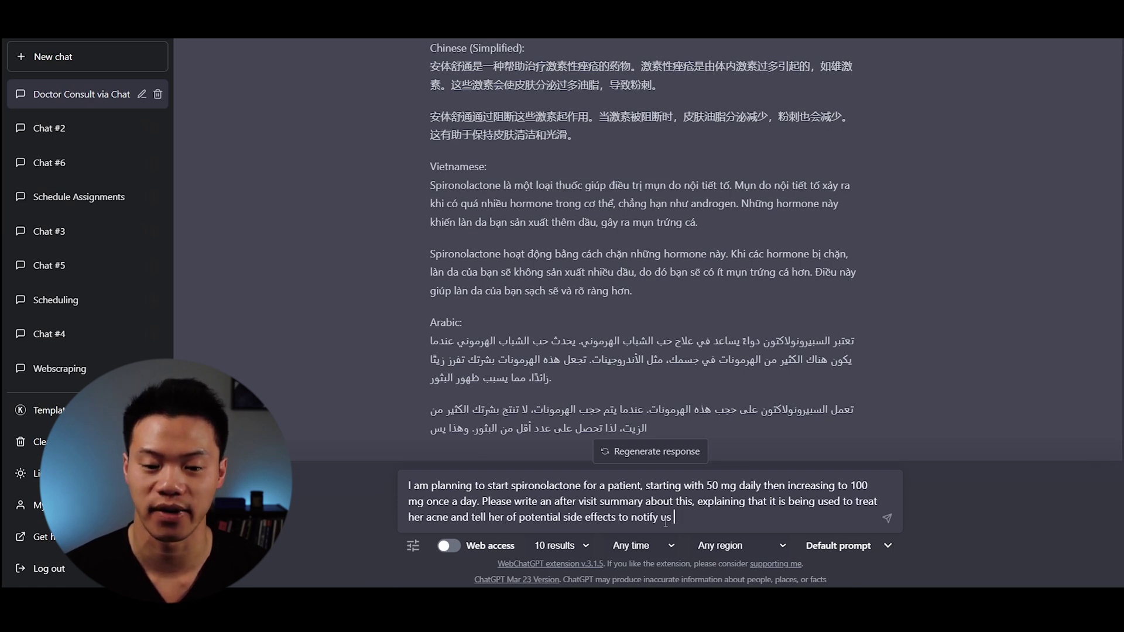
{"action": "type", "text": "about."}
{"action": "key", "text": "shift+Return"}
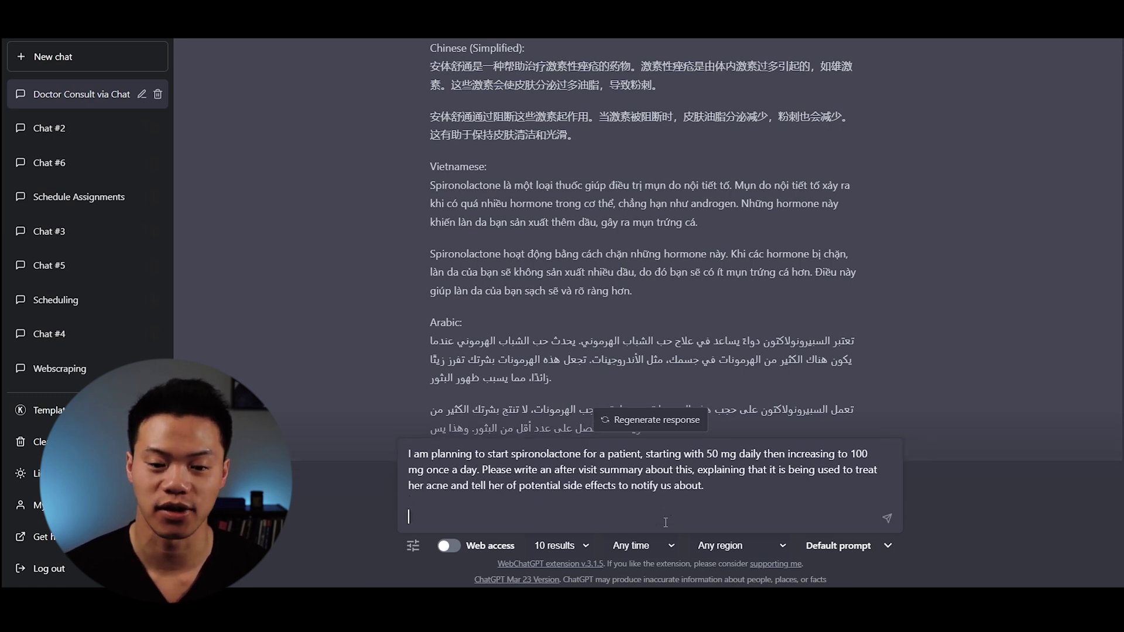
{"action": "key", "text": "BackSpace"}
{"action": "key", "text": "shift+Return"}
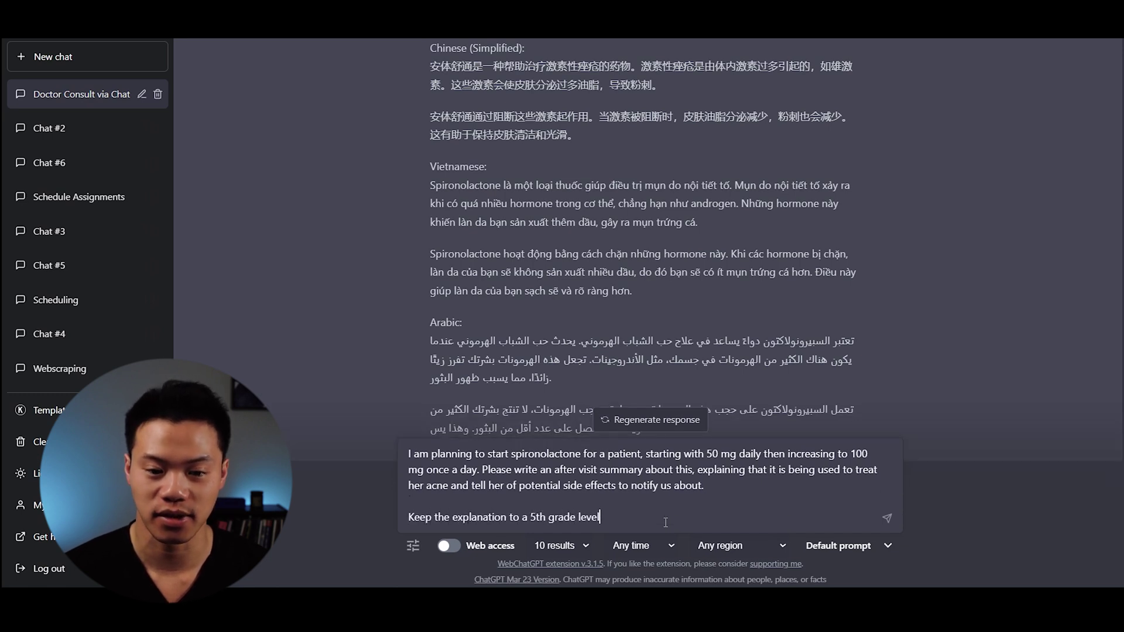
{"action": "type", "text": "Keep the explanation to a 5th grade level and succinct."}
{"action": "key", "text": "Return"}
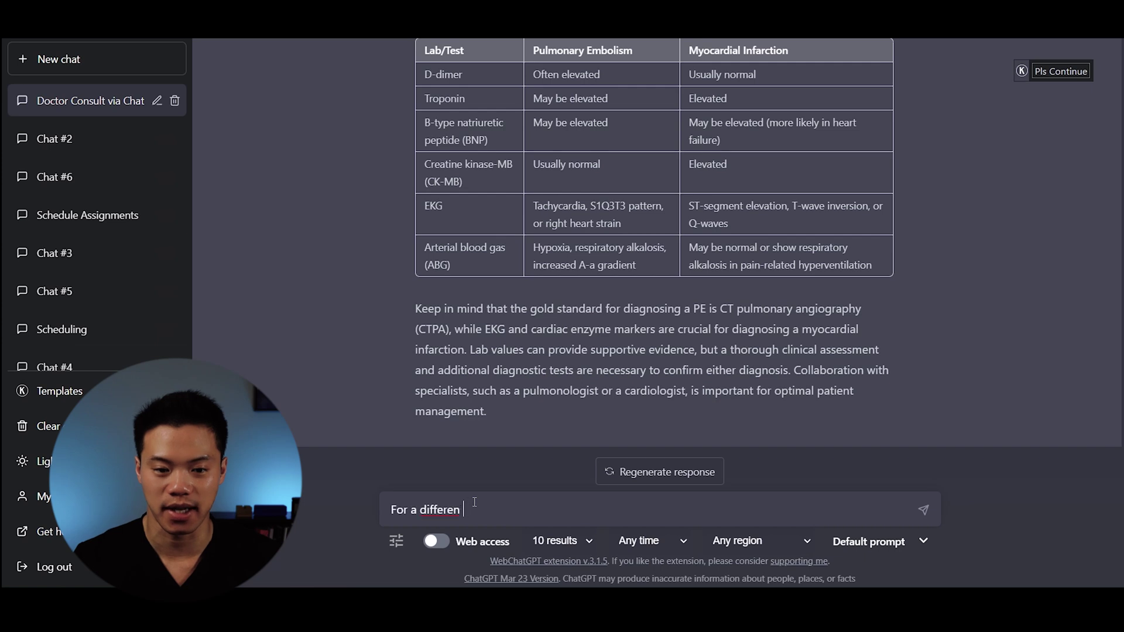
Step: Send the orthopaedic scenario requesting an MRI necessity letter for the 60-year-old's right shoulder pain despite NSAIDs
{"action": "type", "text": "t scenario:"}
{"action": "key", "text": "shift+Return"}
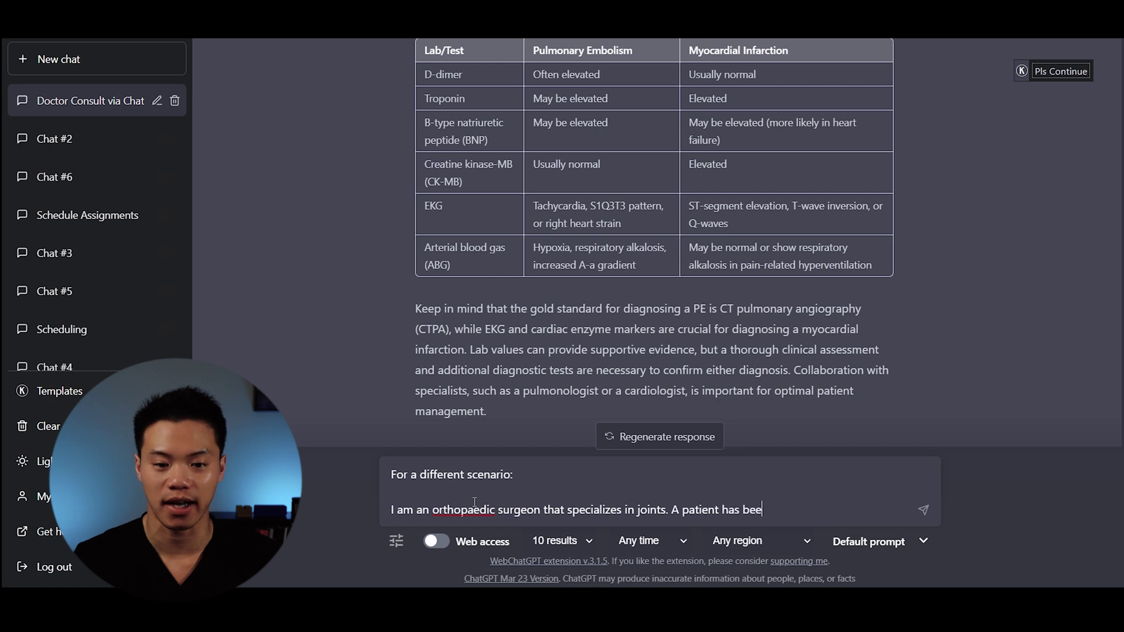
{"action": "type", "text": "houlder to evaluate for a rotator cuff tear. Please"}
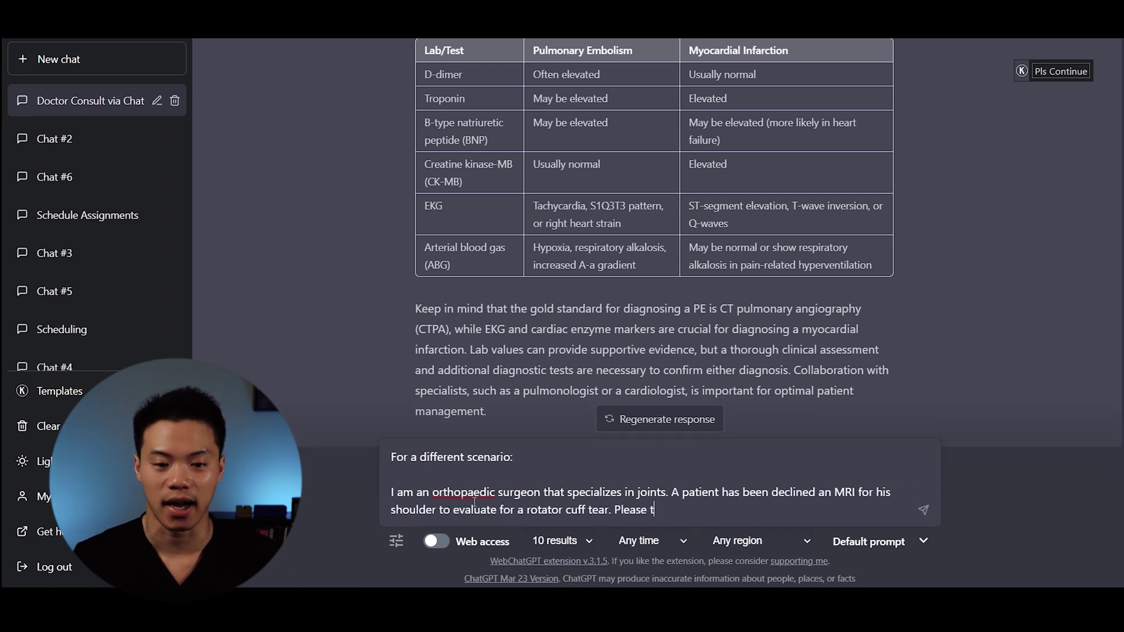
{"action": "type", "text": "tion to write a letter of medical nece"}
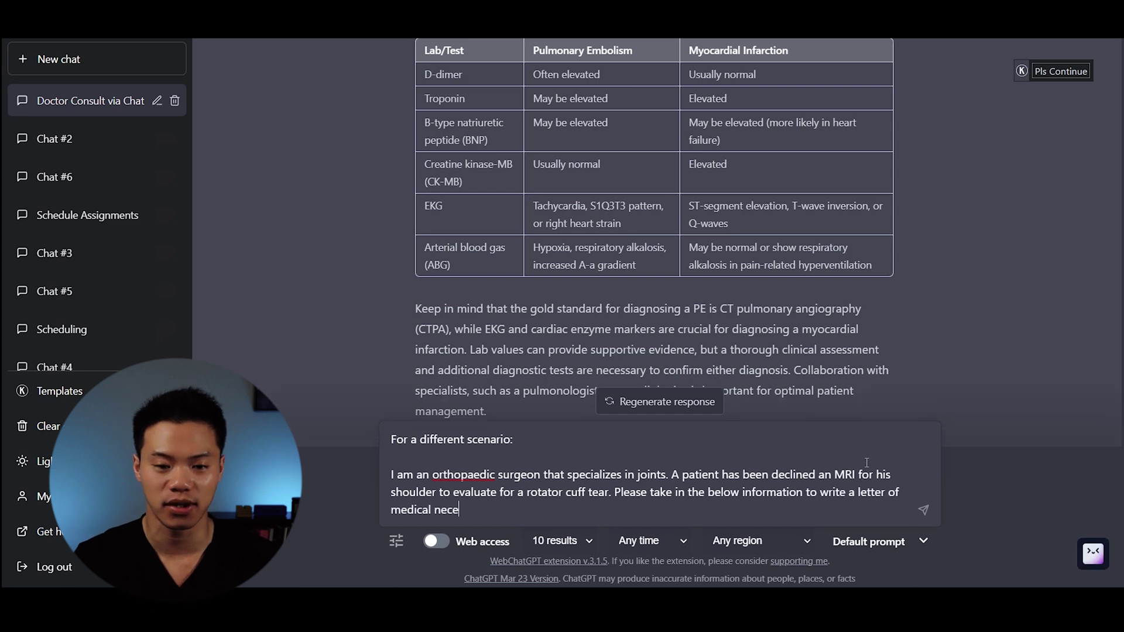
{"action": "type", "text": "."}
{"action": "key", "text": "shift+Return"}
{"action": "key", "text": "shift+Return"}
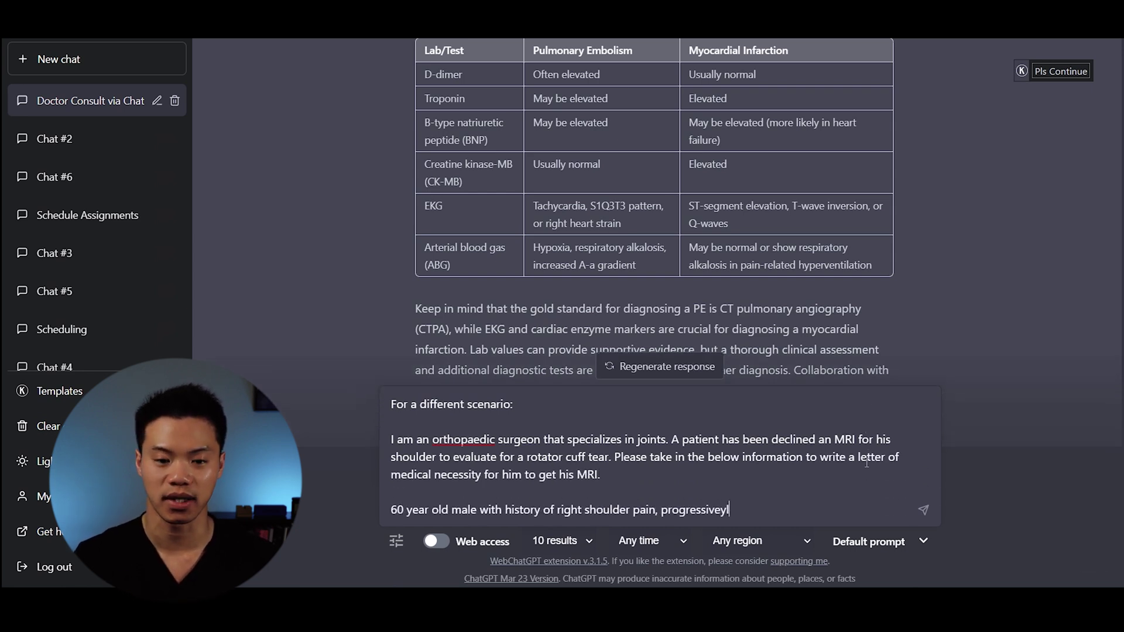
{"action": "type", "text": ", NSAIDs, and other conservative management including rest, compression, and ice. O"}
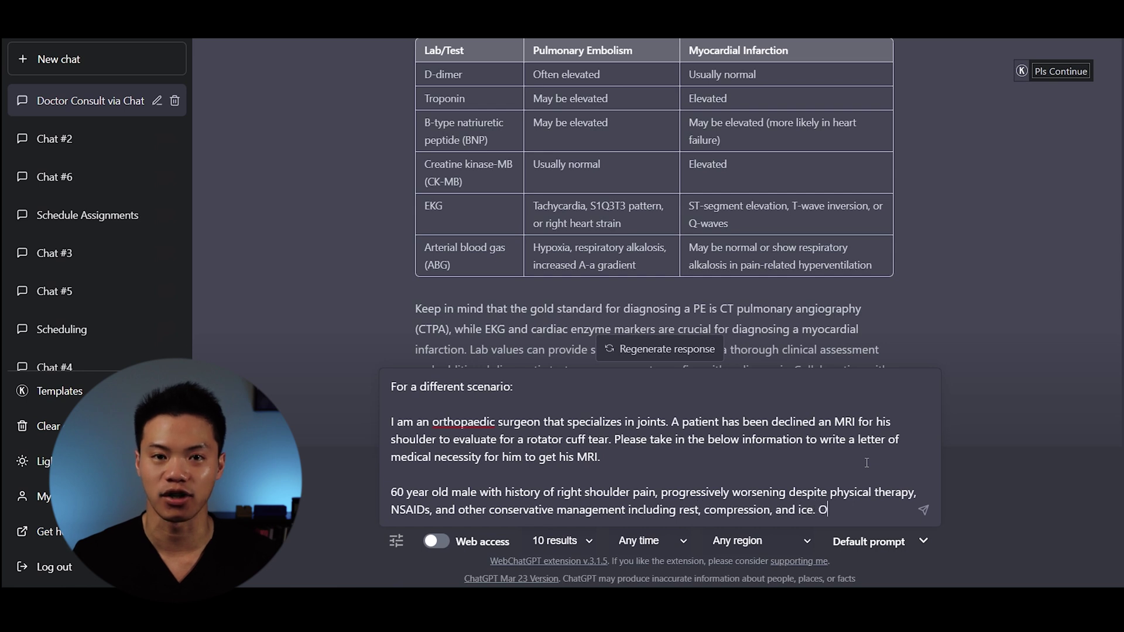
{"action": "type", "text": "there is a positive empty can test and reduced shoulder abduction strength"}
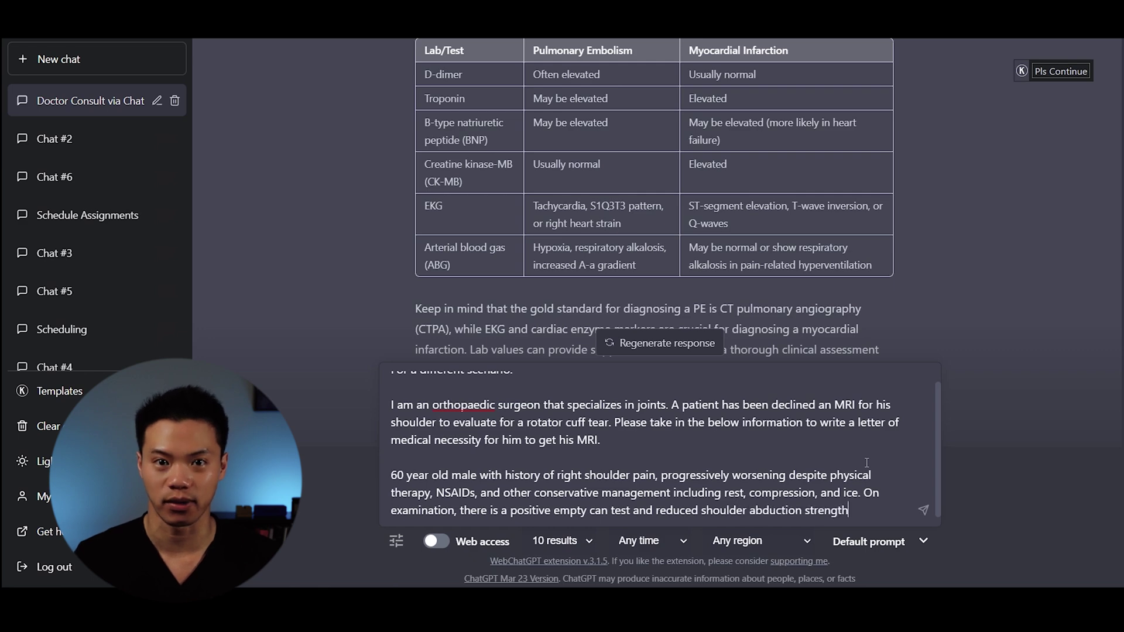
{"action": "type", "text": "e can no longer lift his arm above his head."}
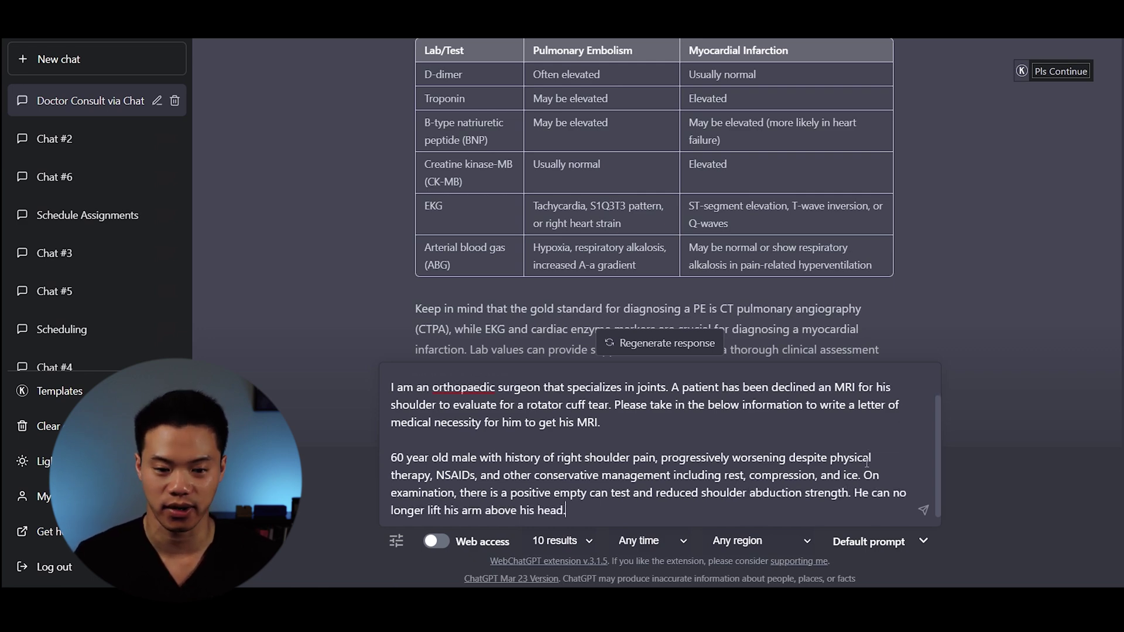
{"action": "key", "text": "Return"}
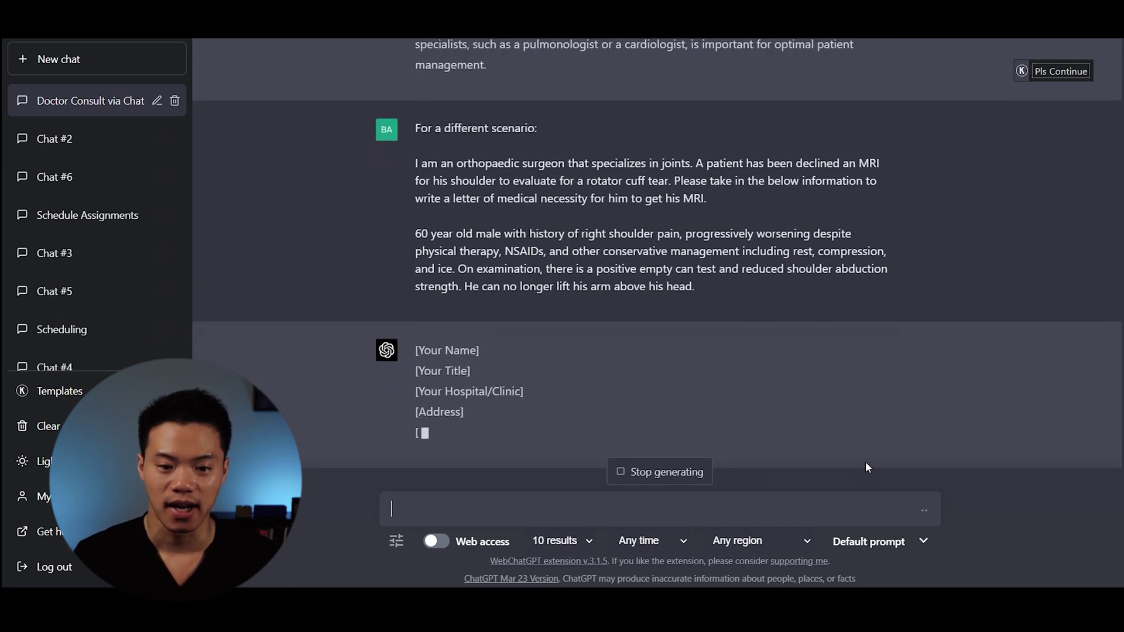